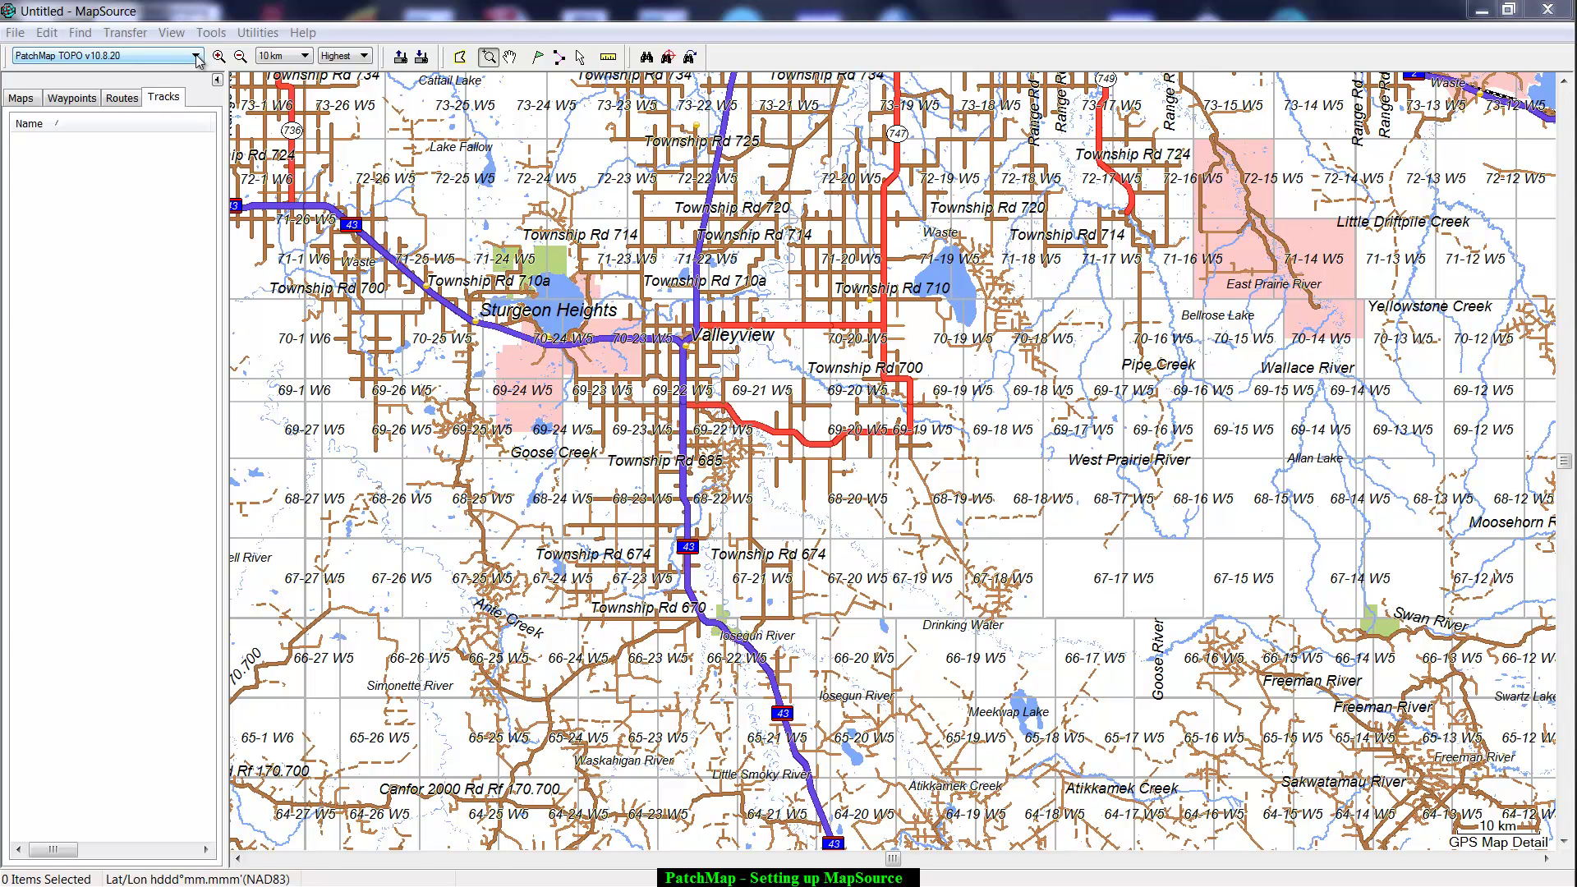
Switch the map product to Trip and Waypoint Manager v2, then back to PatchMap TOPO v10.8.20.
click(198, 60)
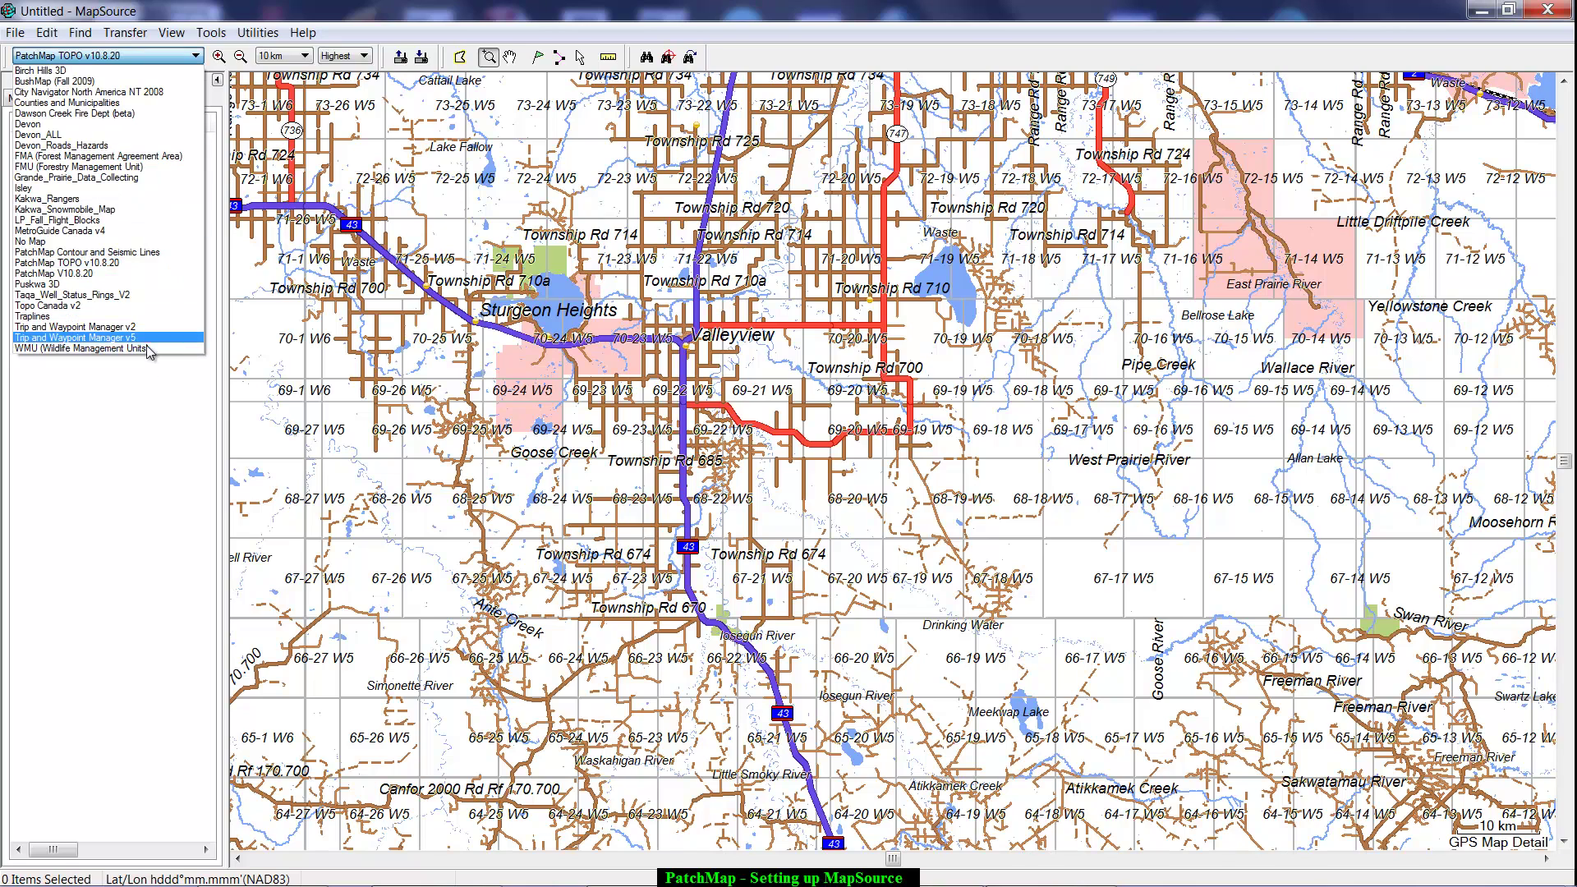
click(140, 323)
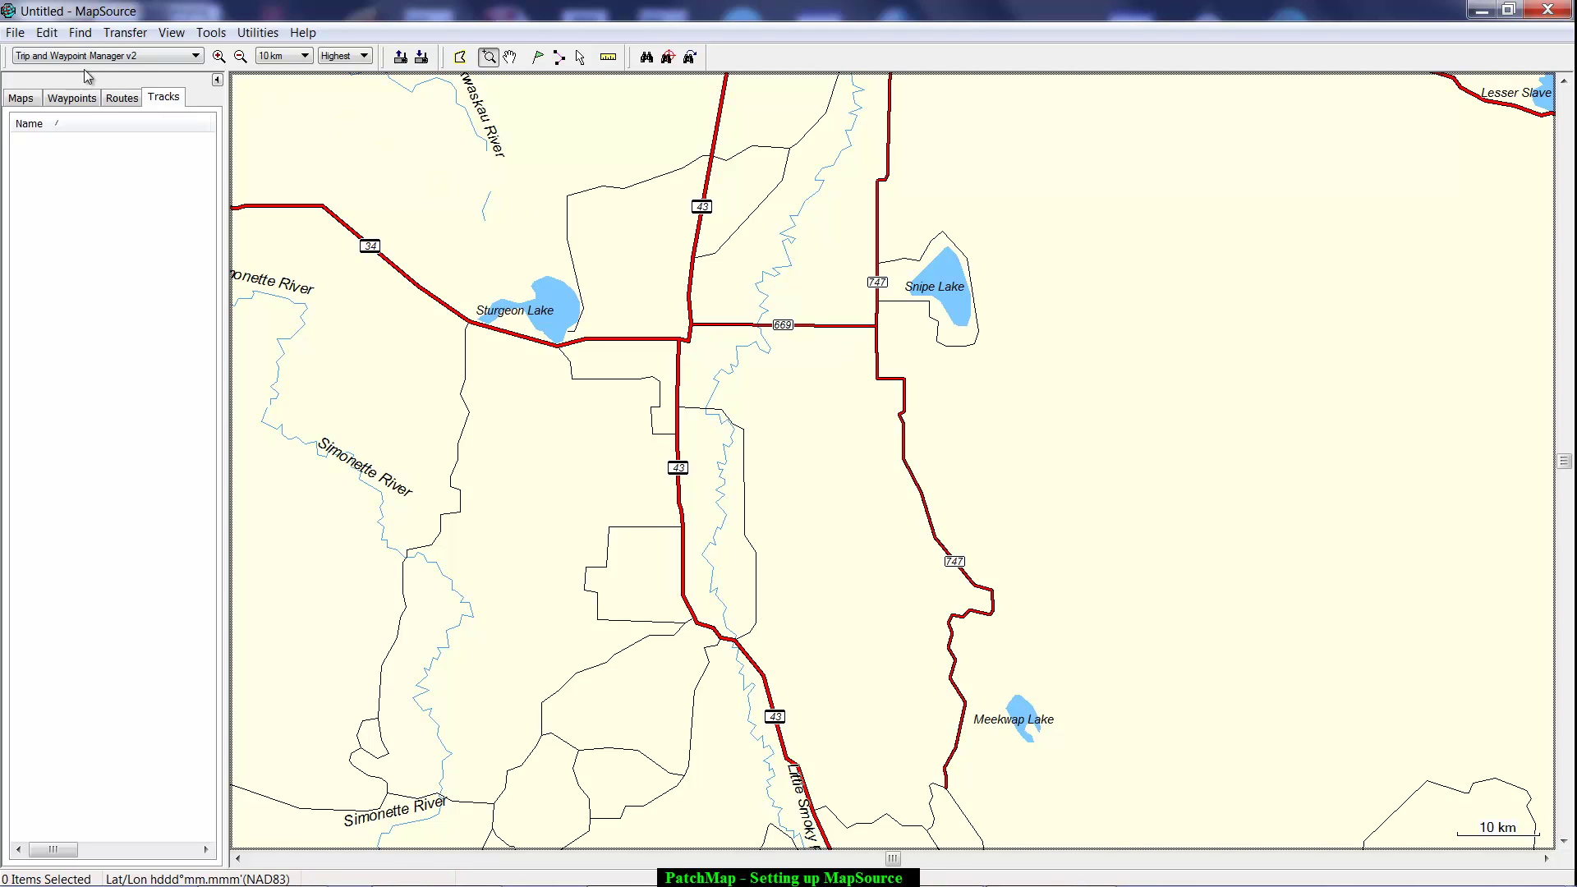
click(197, 56)
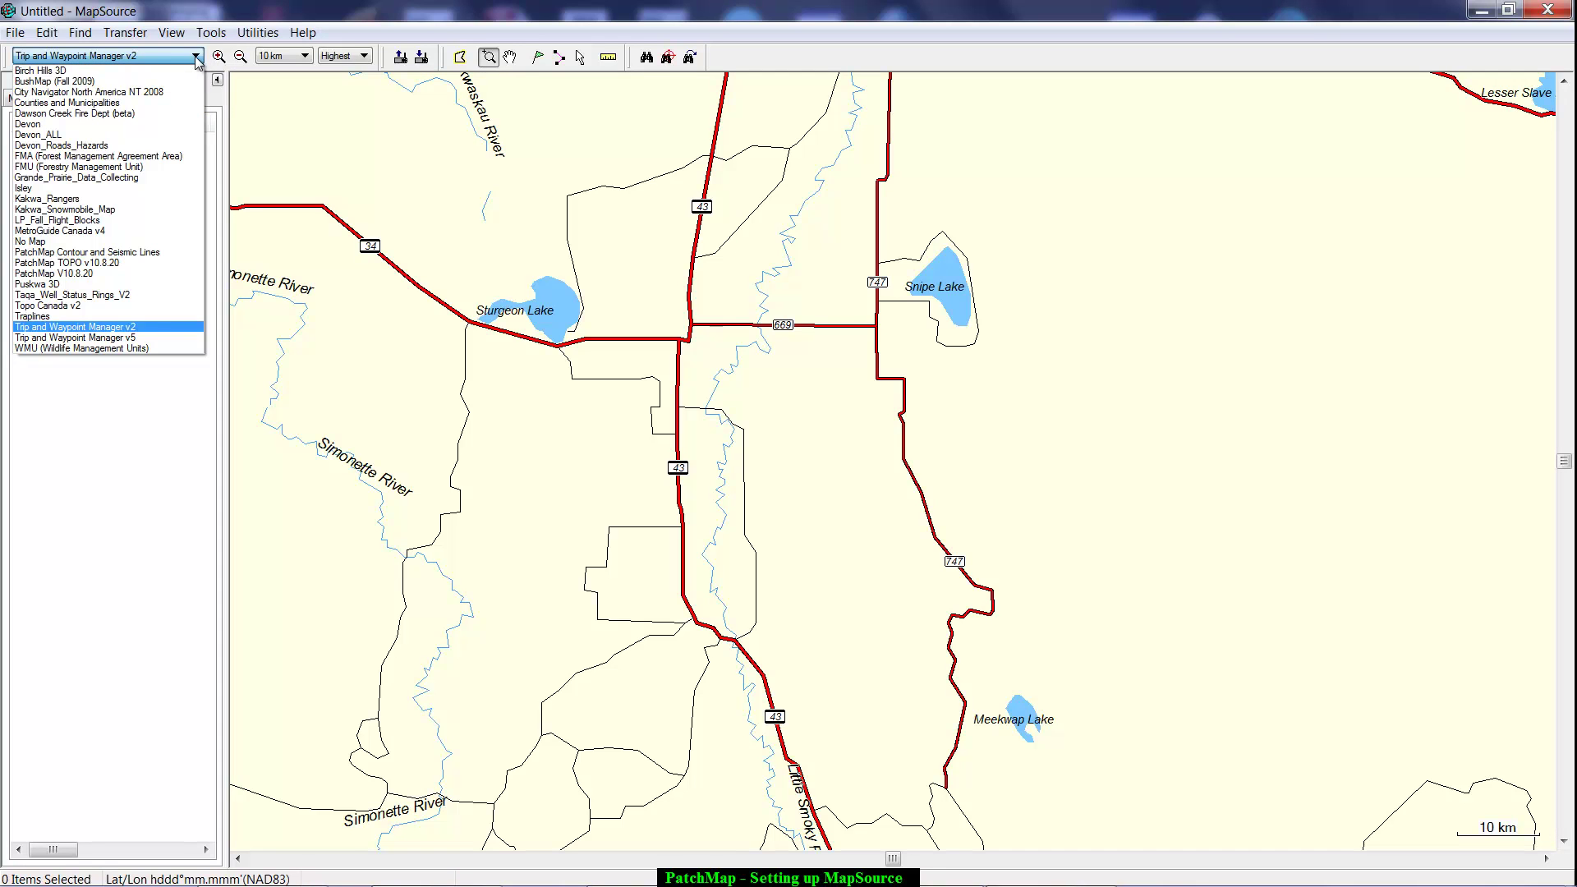
click(131, 264)
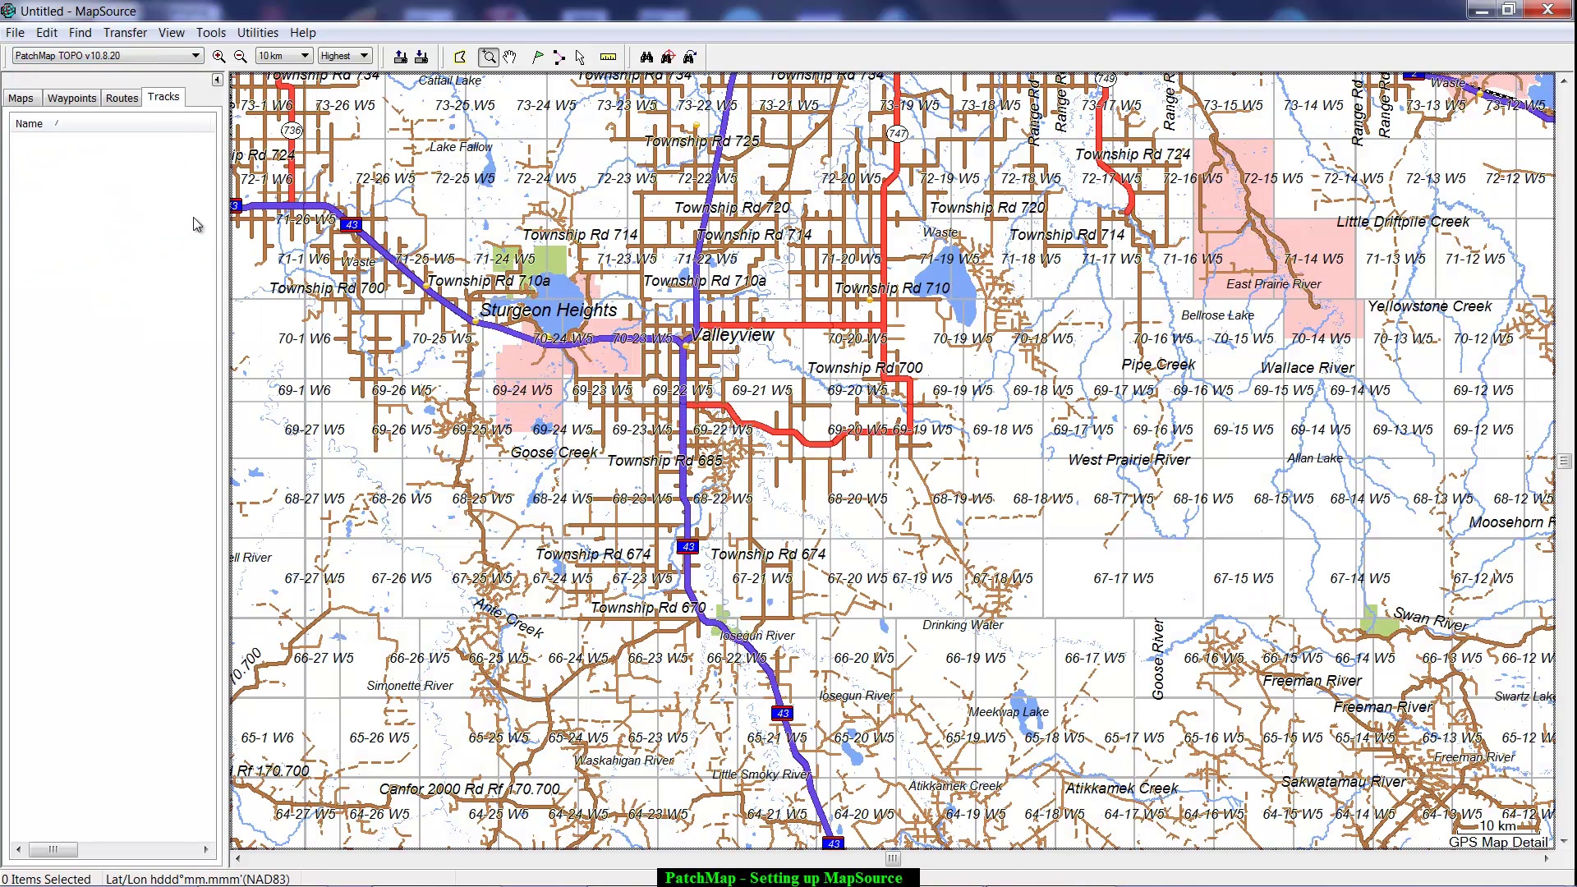
Turn on Show All Toolbars from the View menu's Show Toolbars list.
click(184, 42)
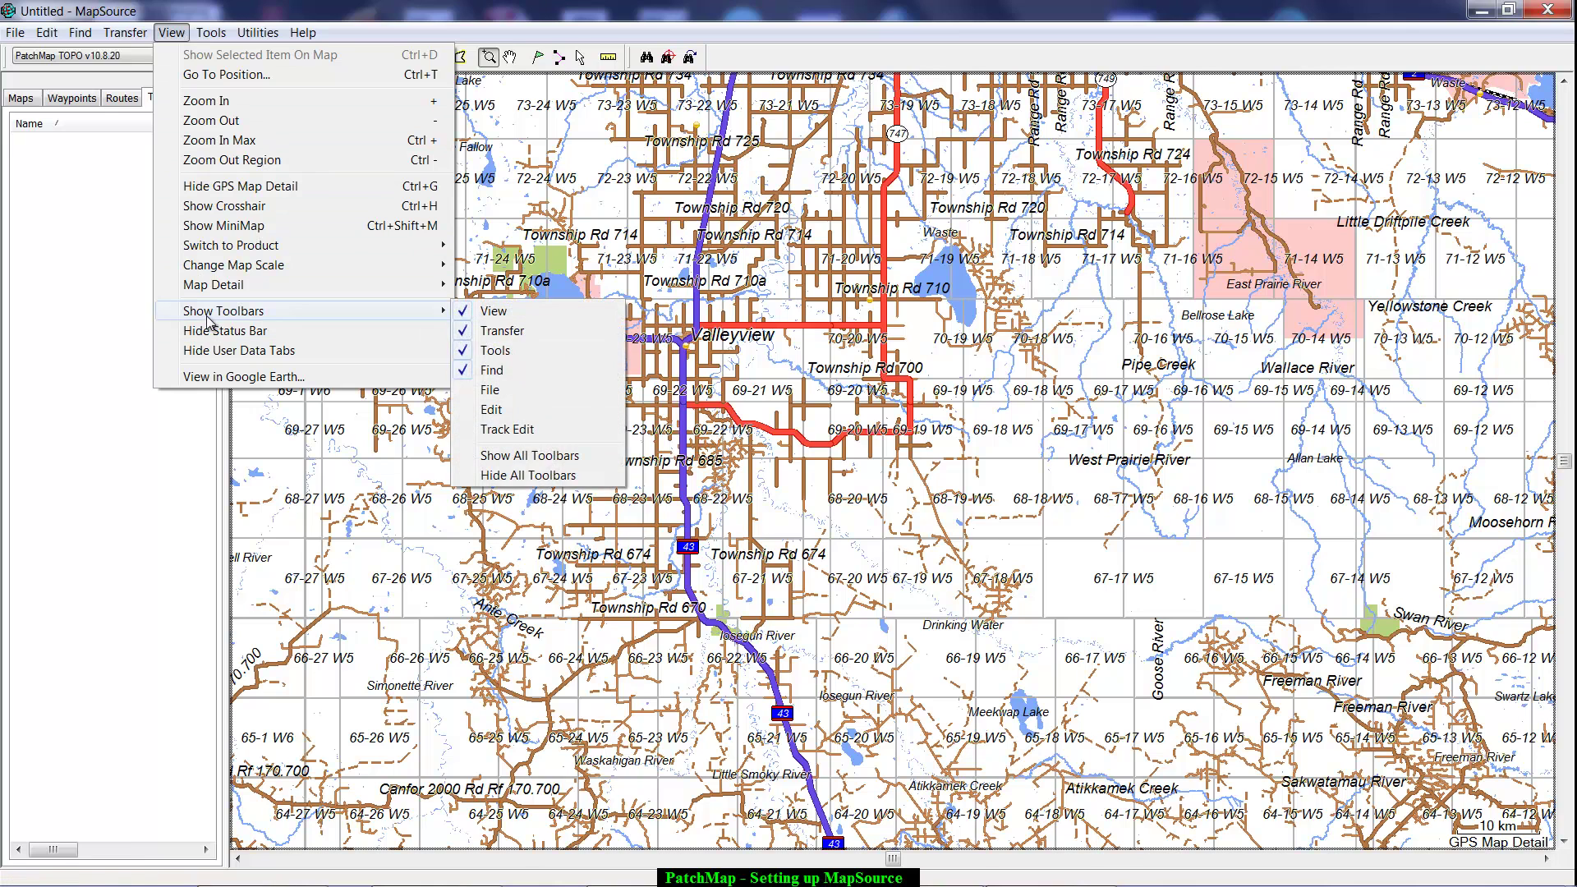
mouse_move(343, 313)
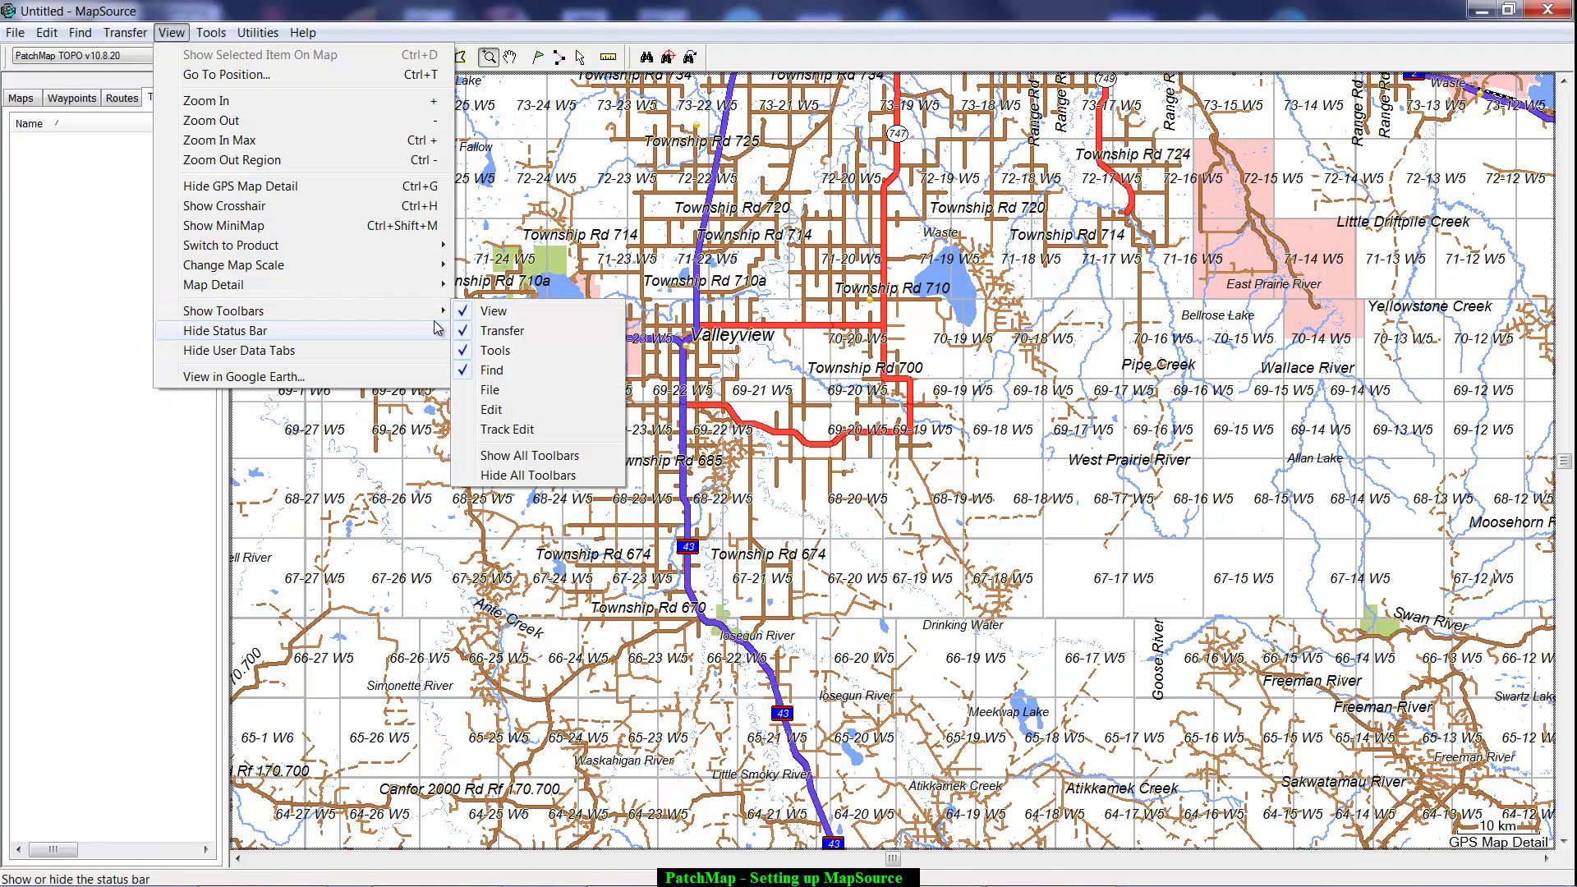
click(469, 457)
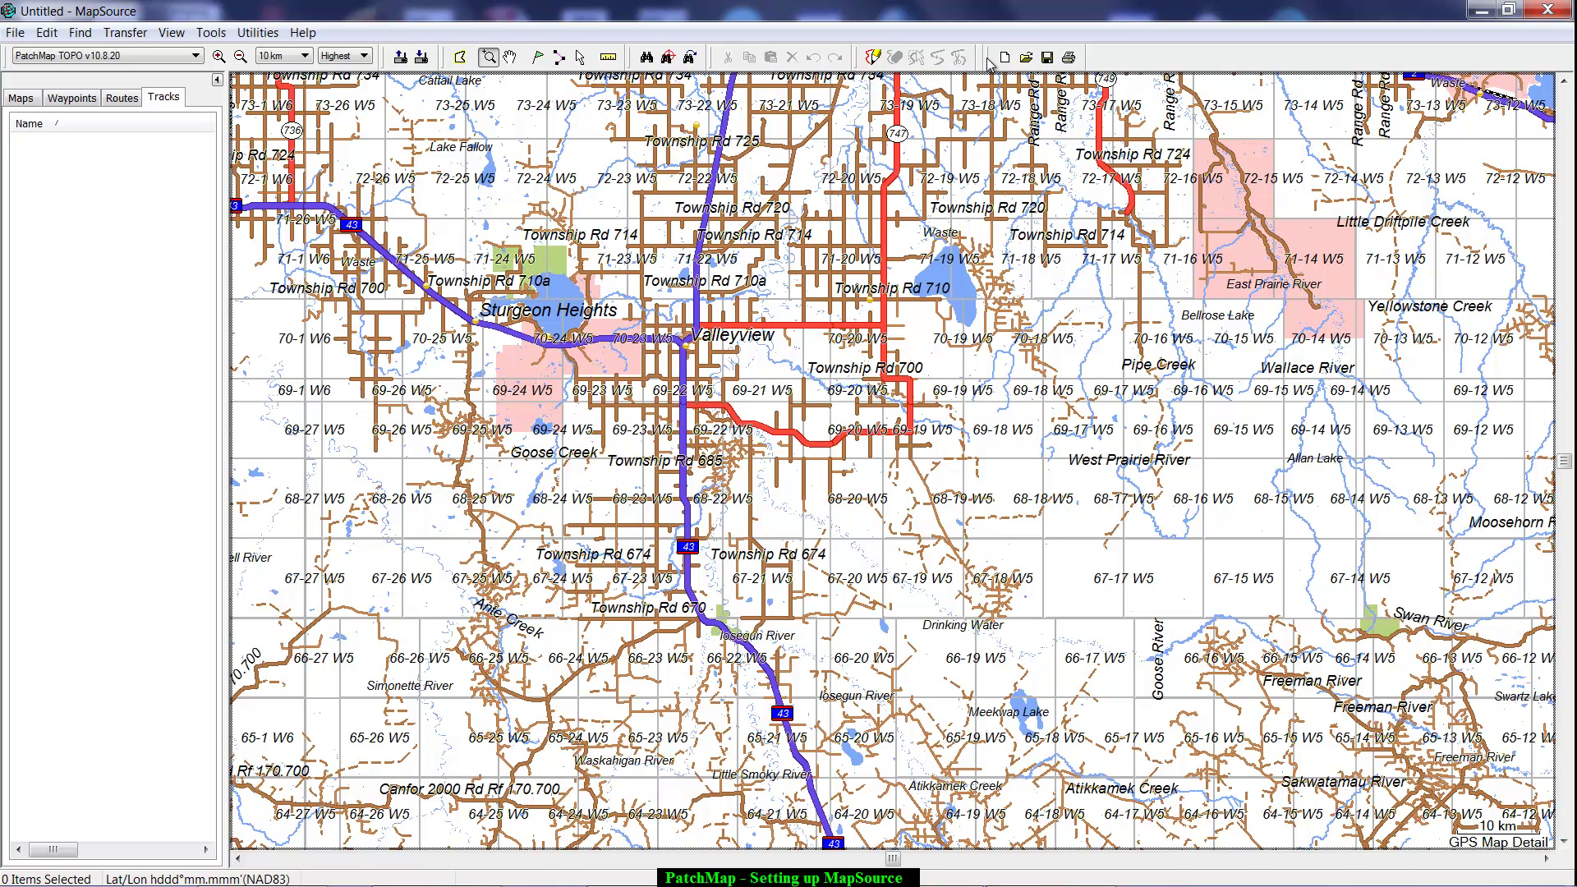
drag(989, 65, 1222, 83)
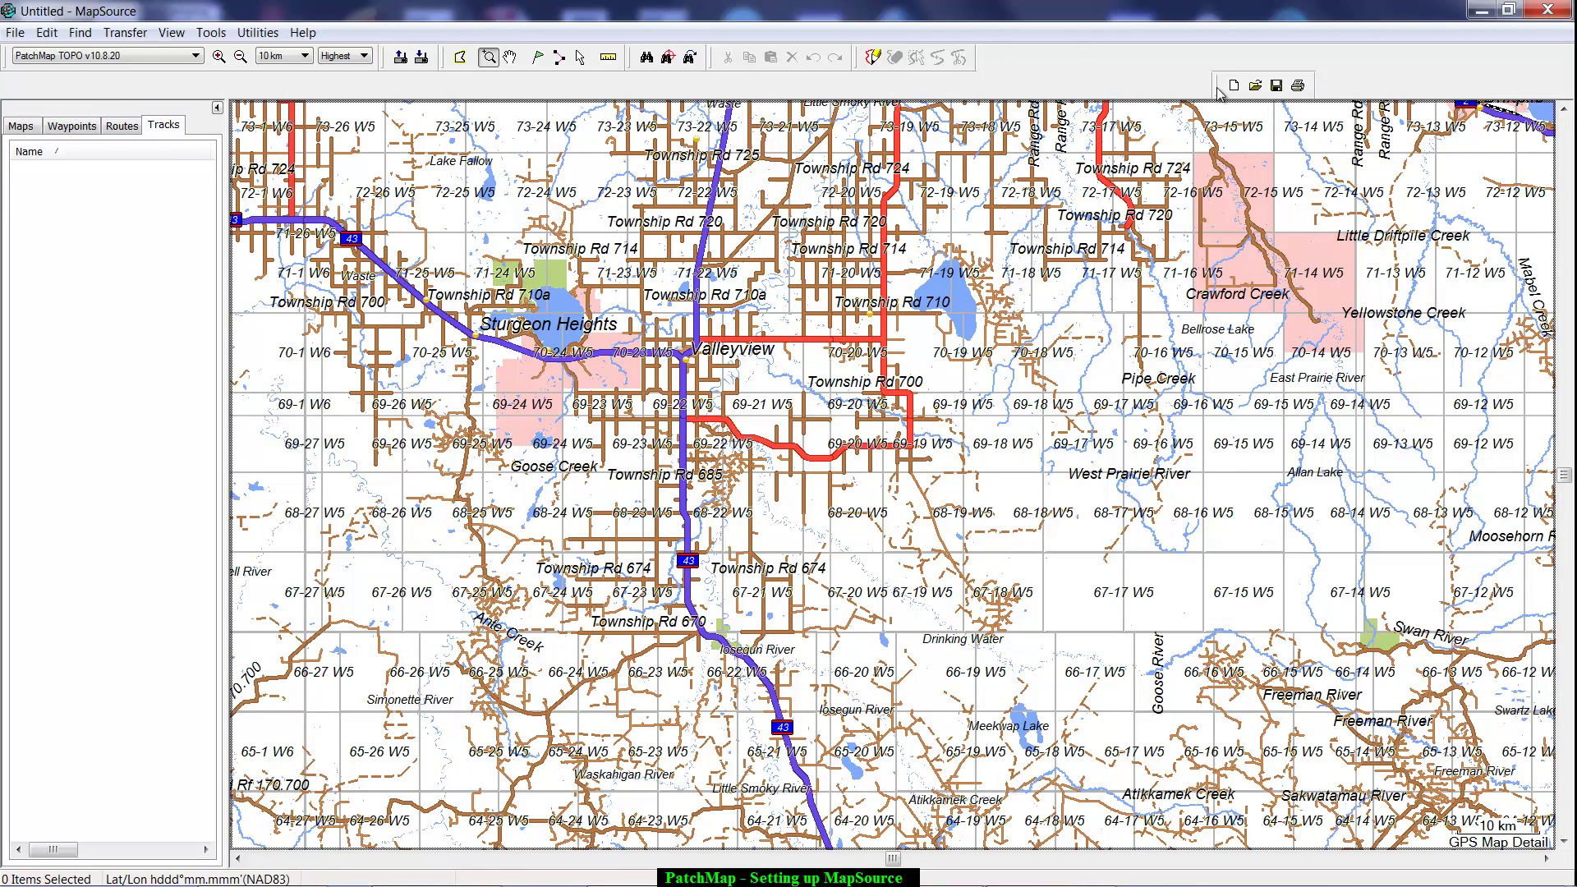
drag(1217, 97, 961, 66)
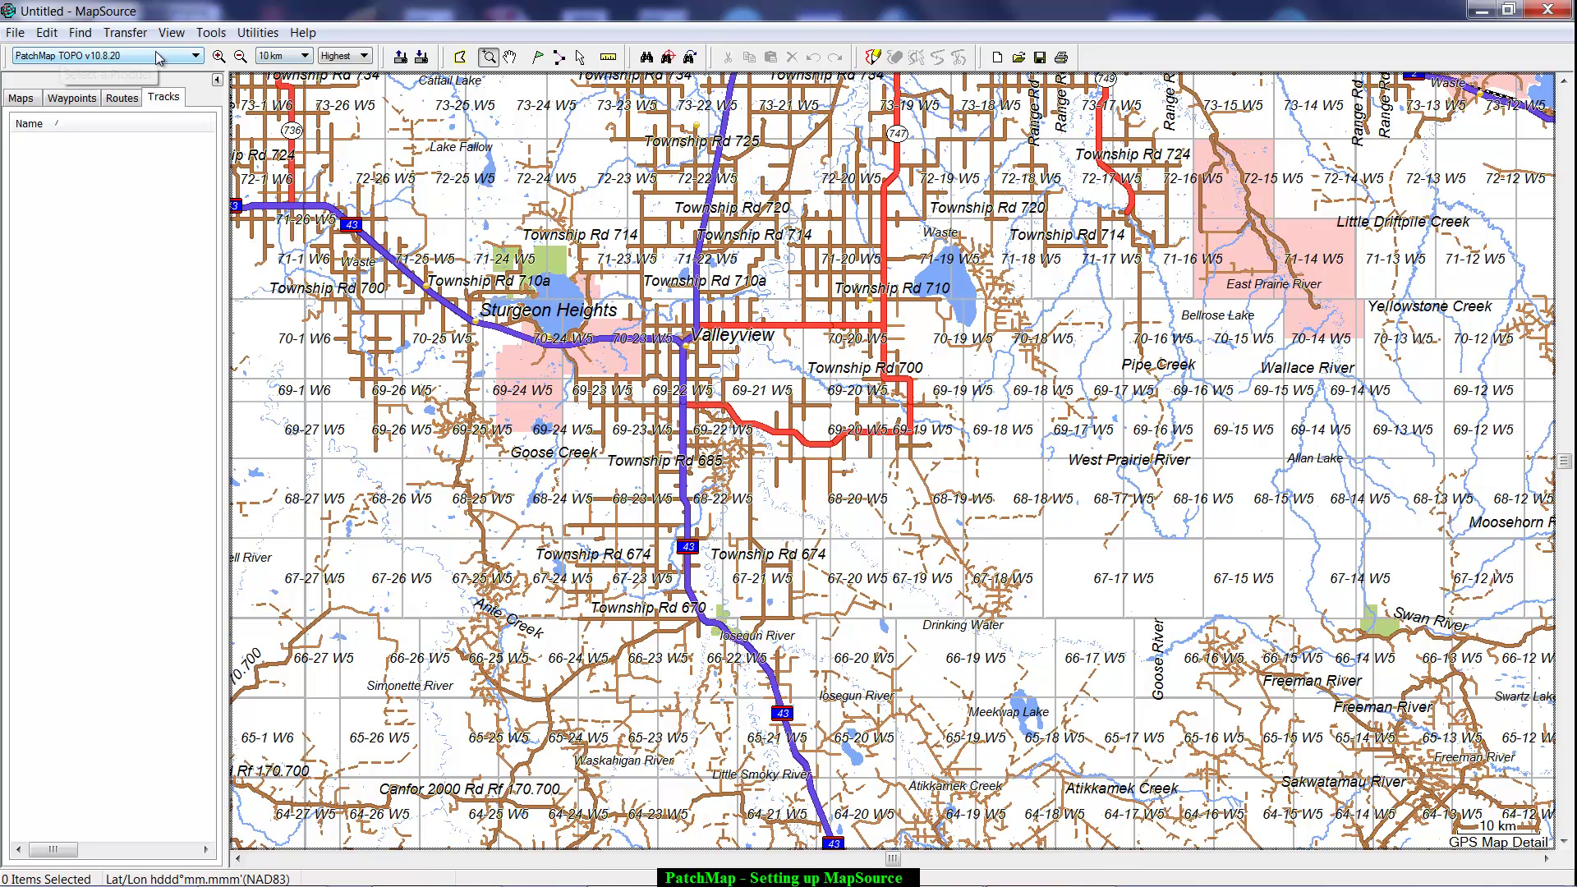
Open Edit > Preferences, review the Display tab's Symbol Size choices, then view the Units tab.
click(47, 33)
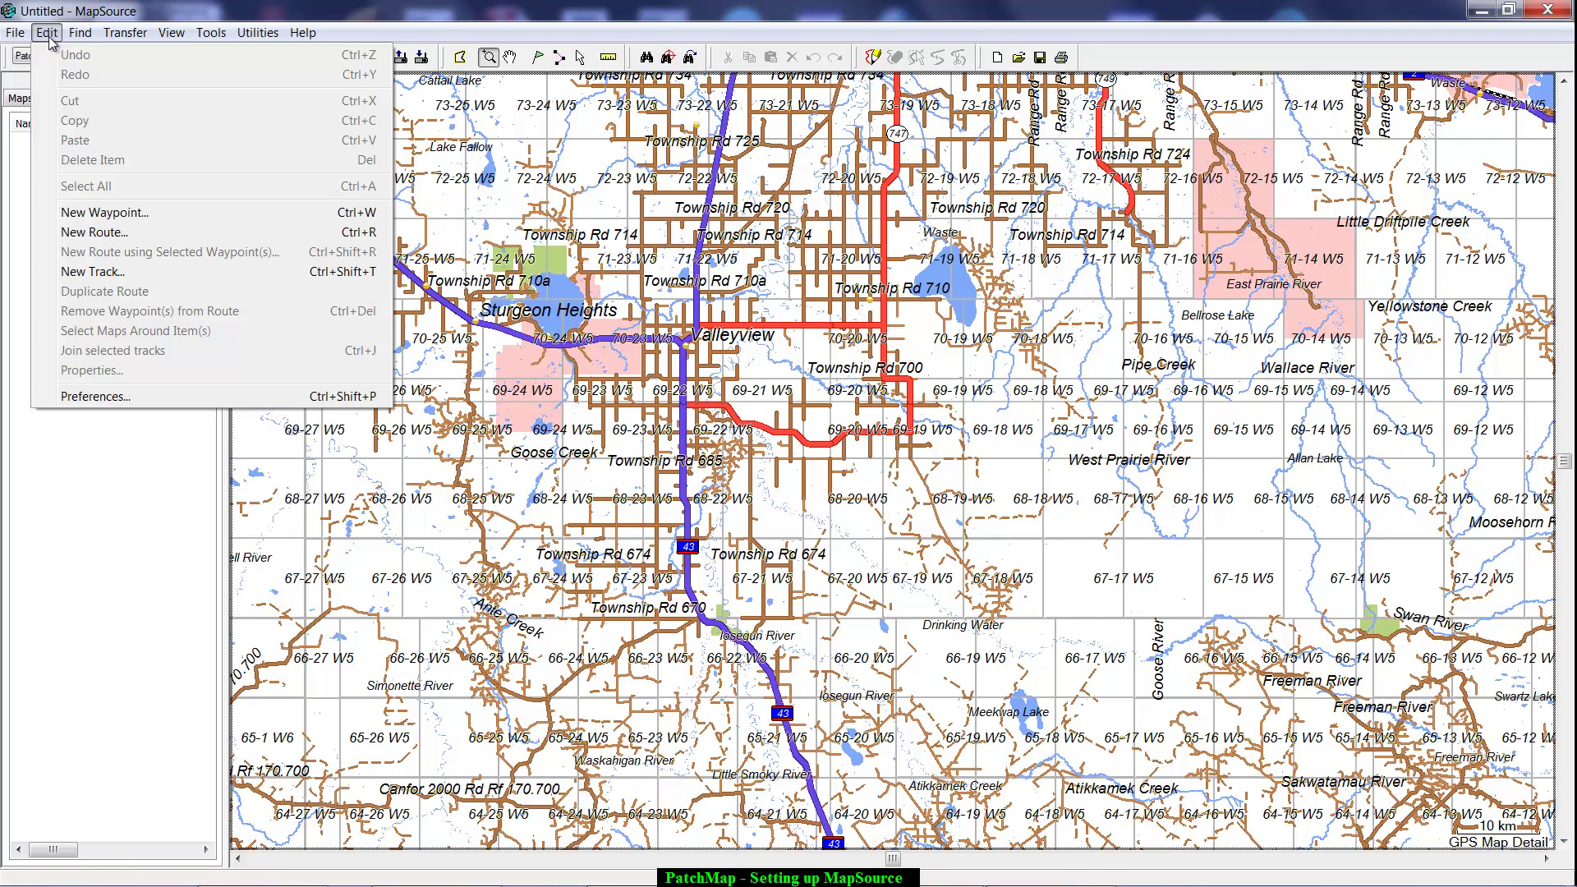
click(94, 397)
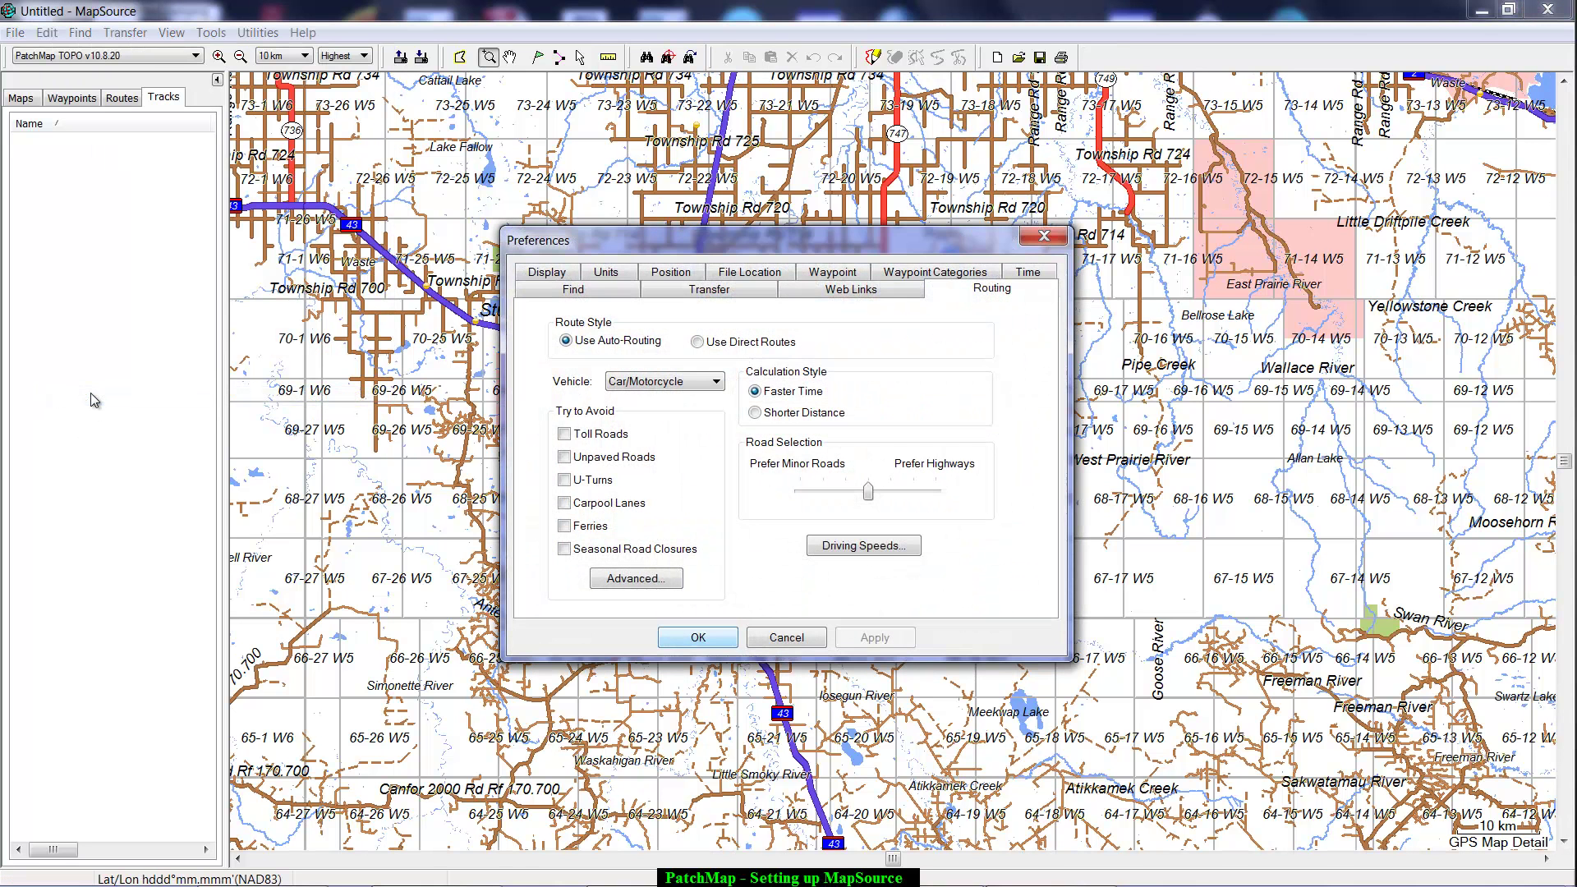
click(561, 276)
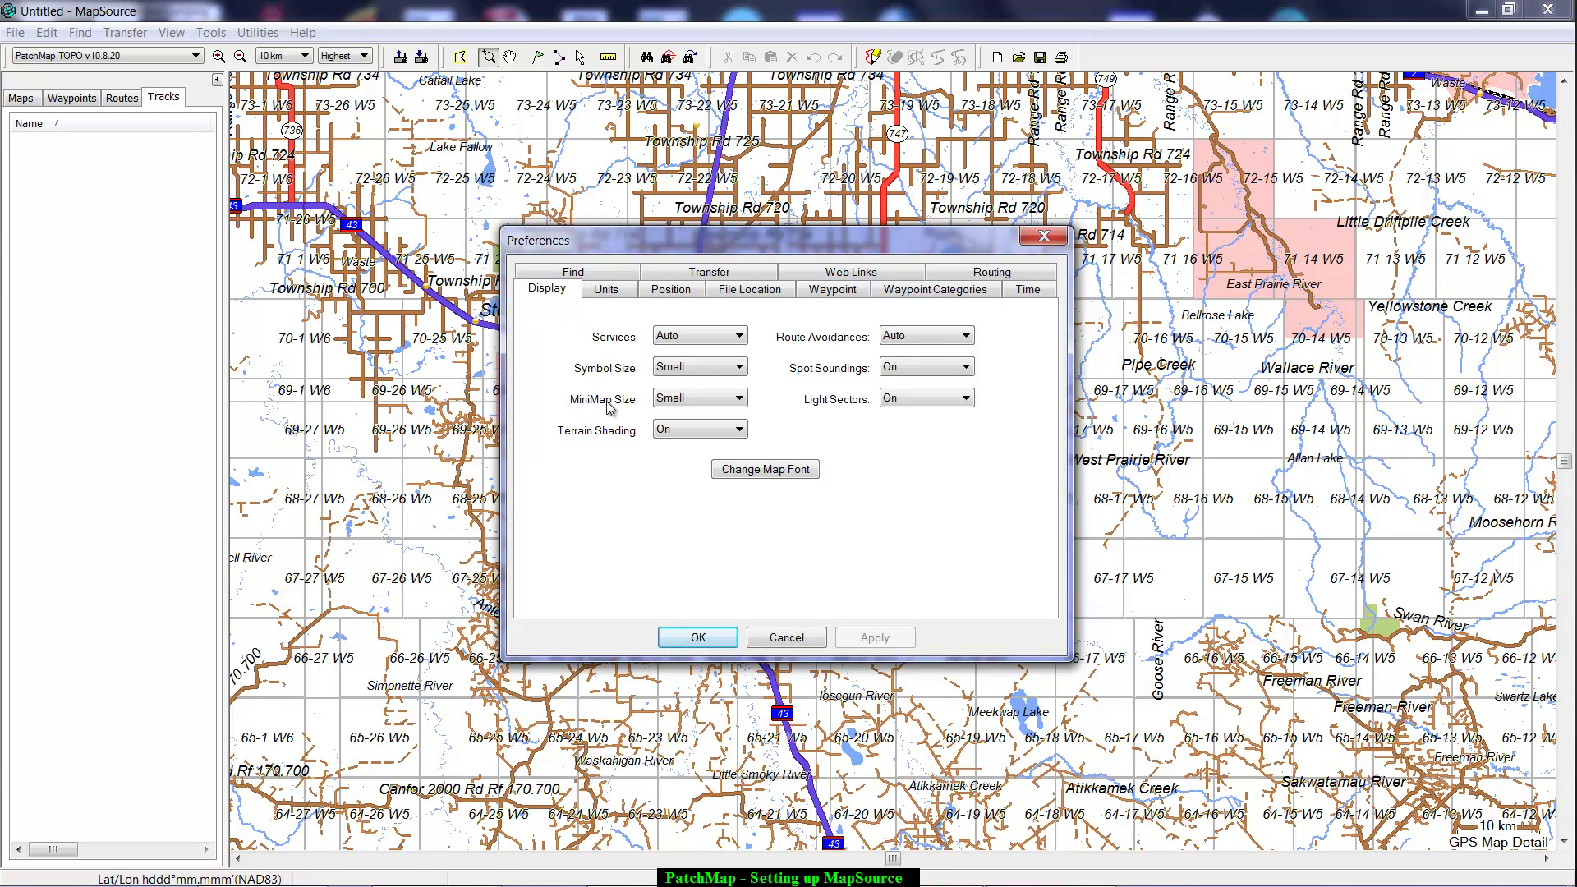
click(741, 369)
click(624, 292)
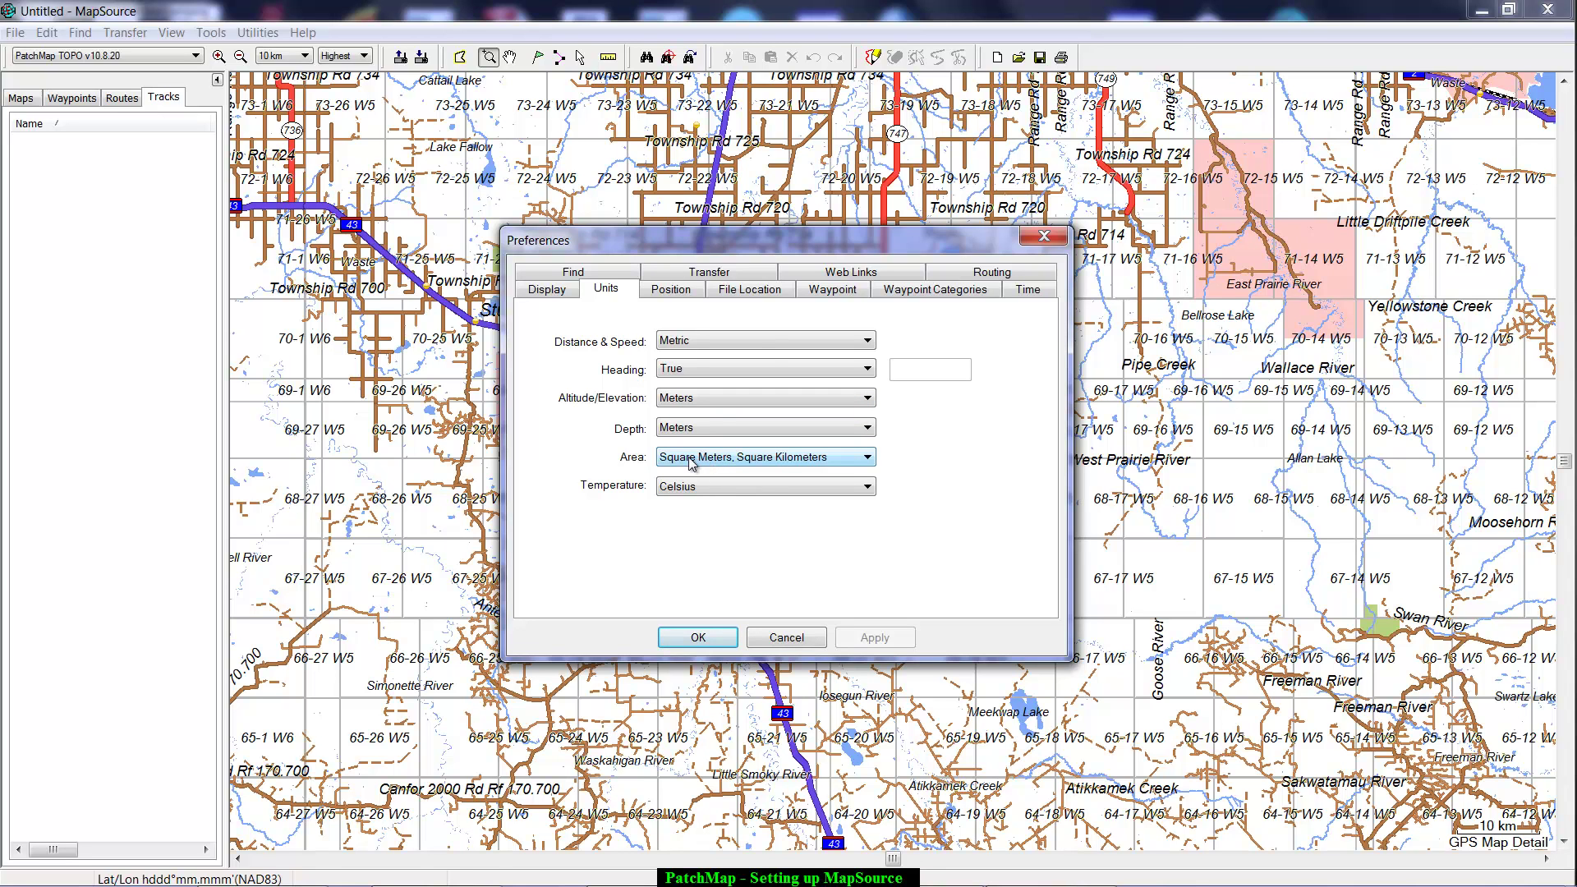
Go to the Waypoint preferences and show the Waypoint Categories names list.
click(845, 294)
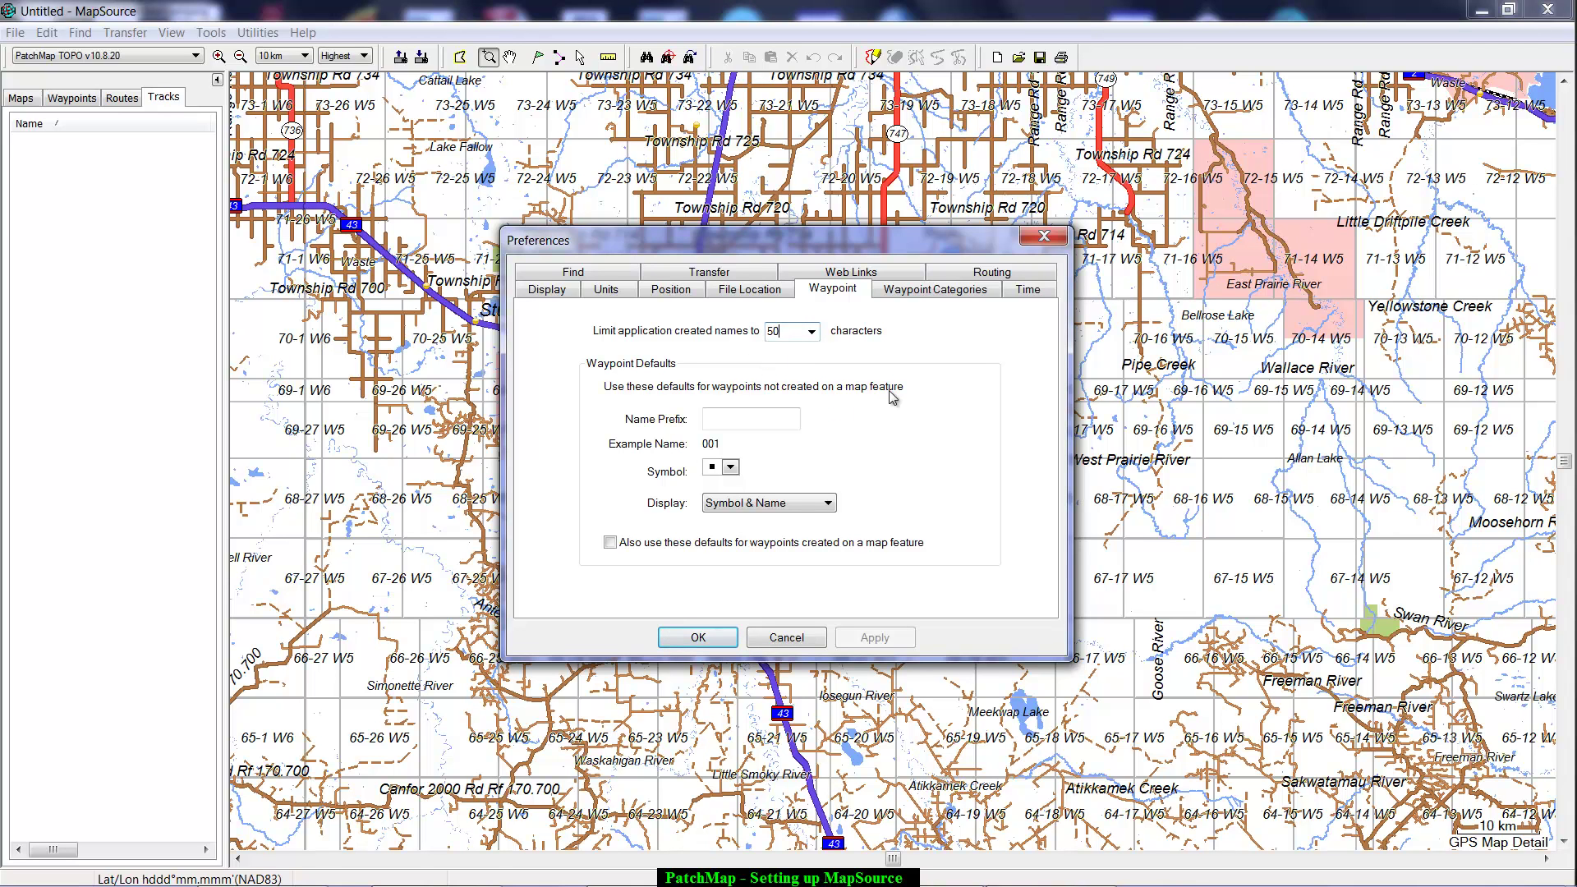
click(926, 294)
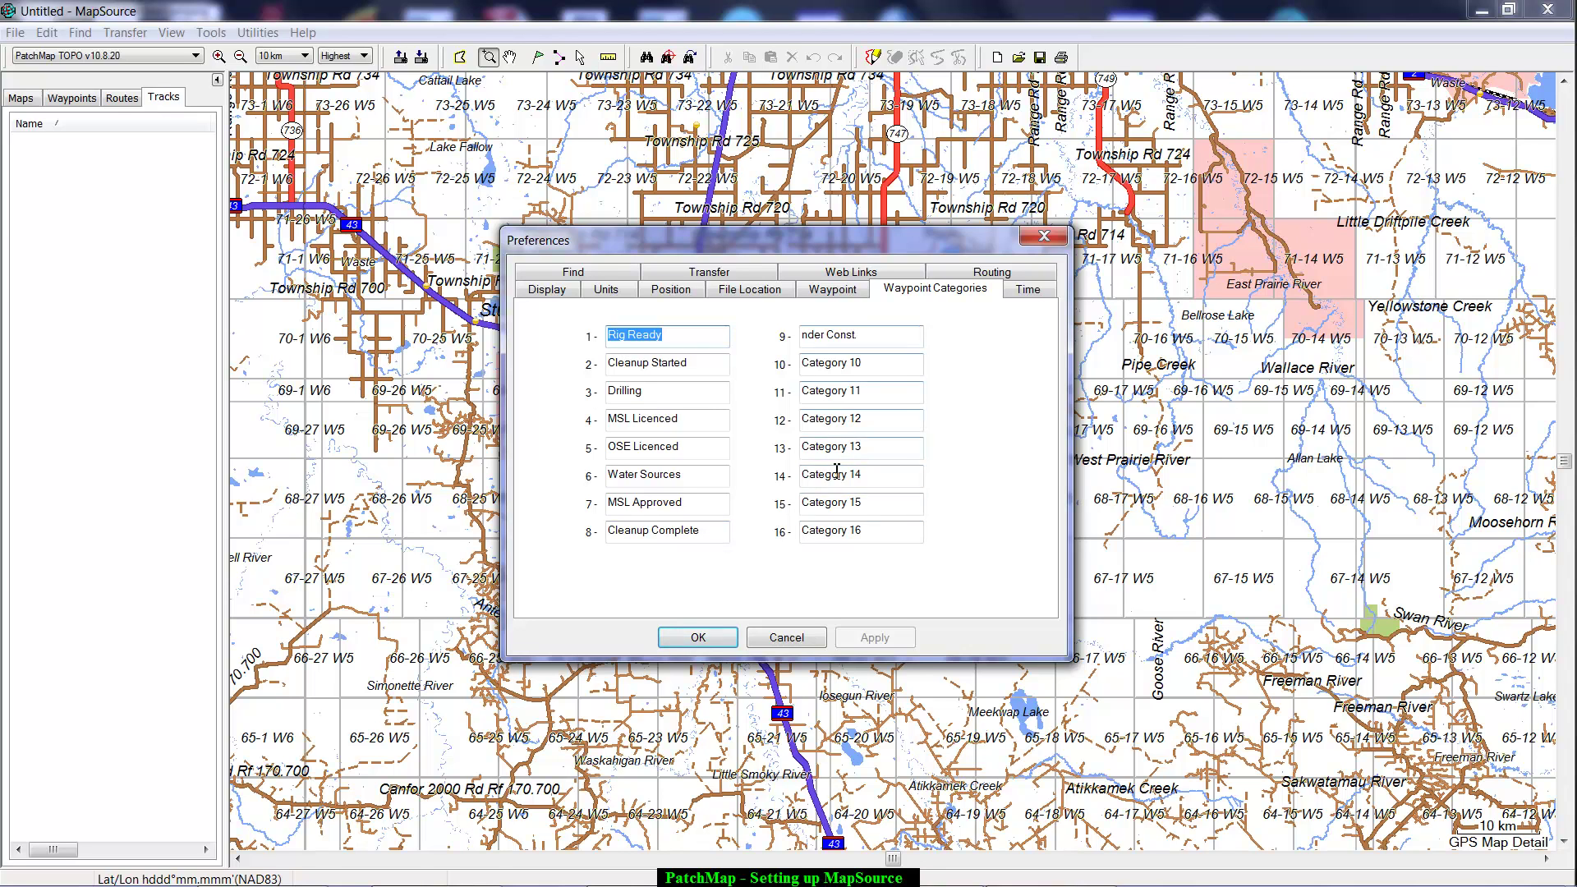
Overwrite the Category 12 name with 'gchftht', then bring up the Routing preferences.
drag(869, 420, 767, 421)
text(gchftht)
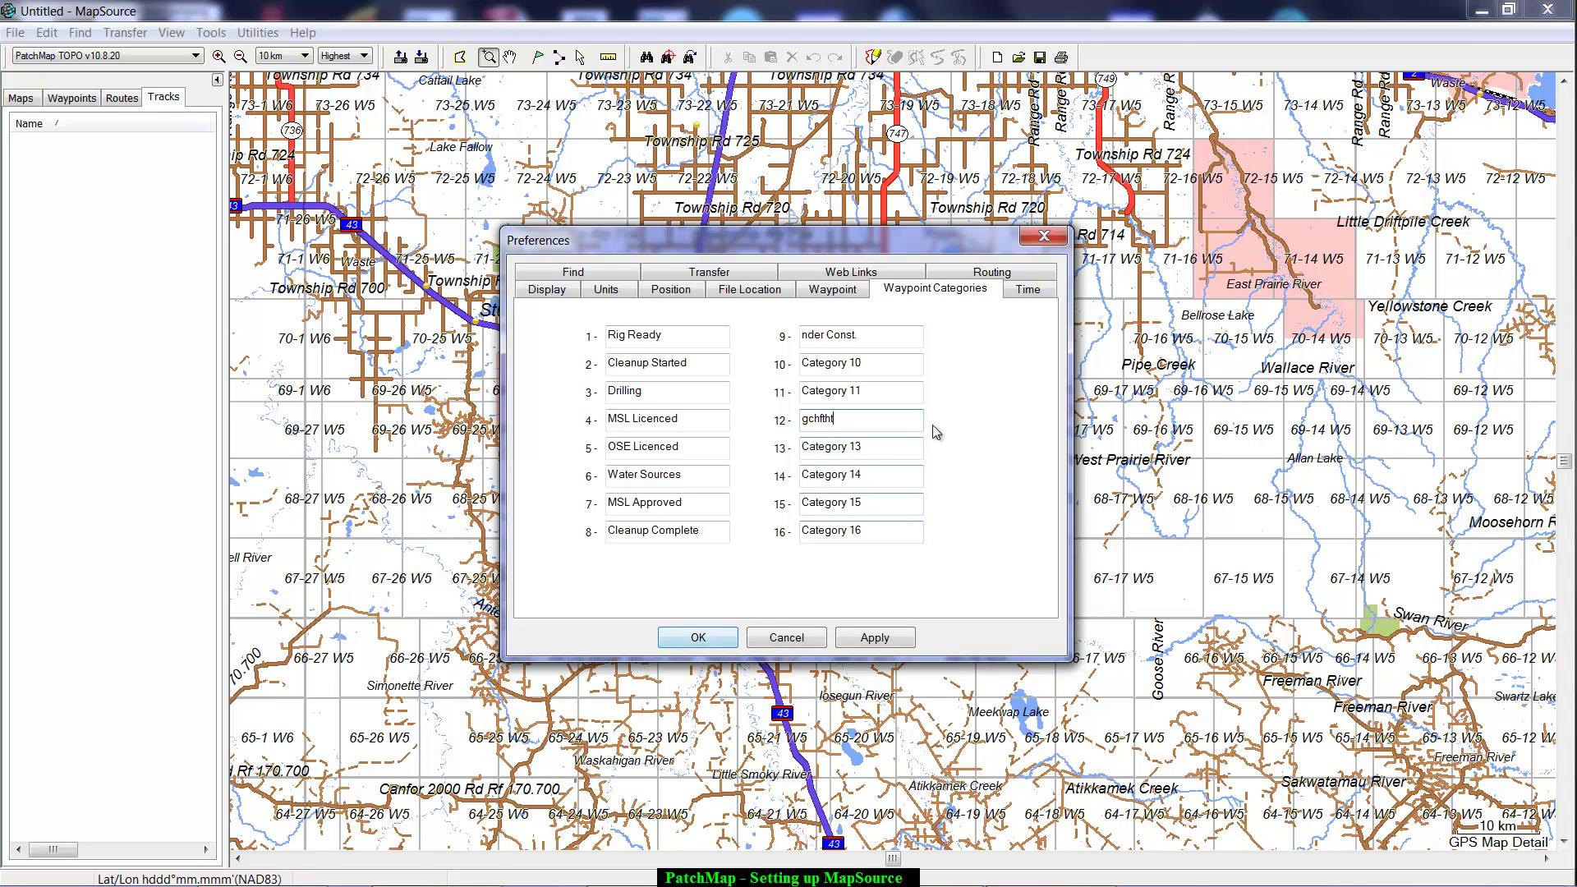
click(970, 278)
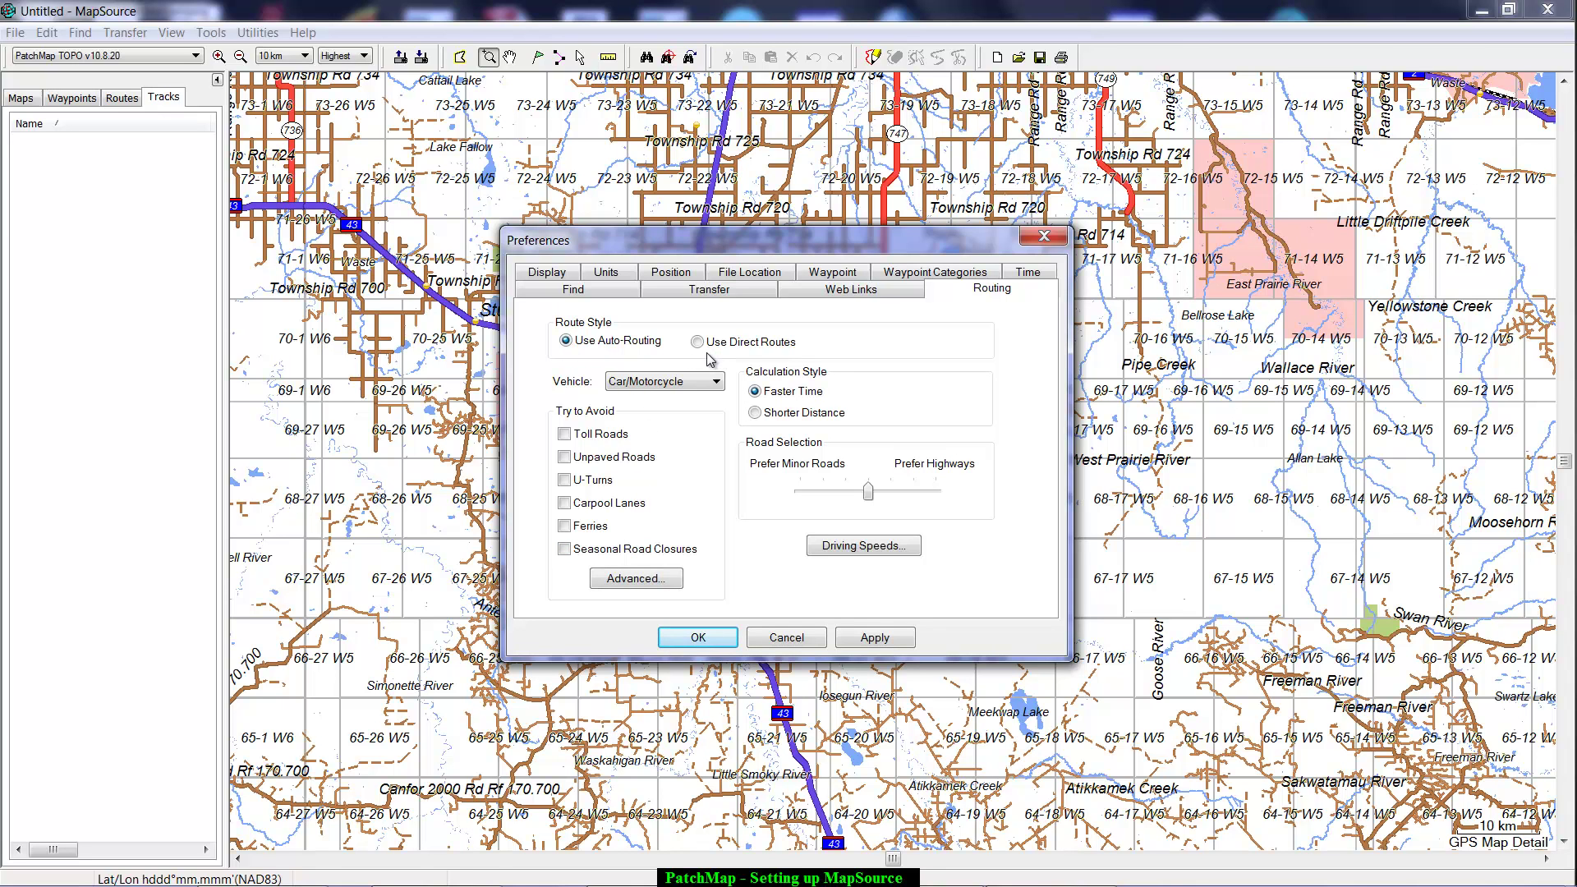
Set driving speeds to residential 10, collector 40, other highways 45, major highways 80, then close Driving Speeds.
click(865, 547)
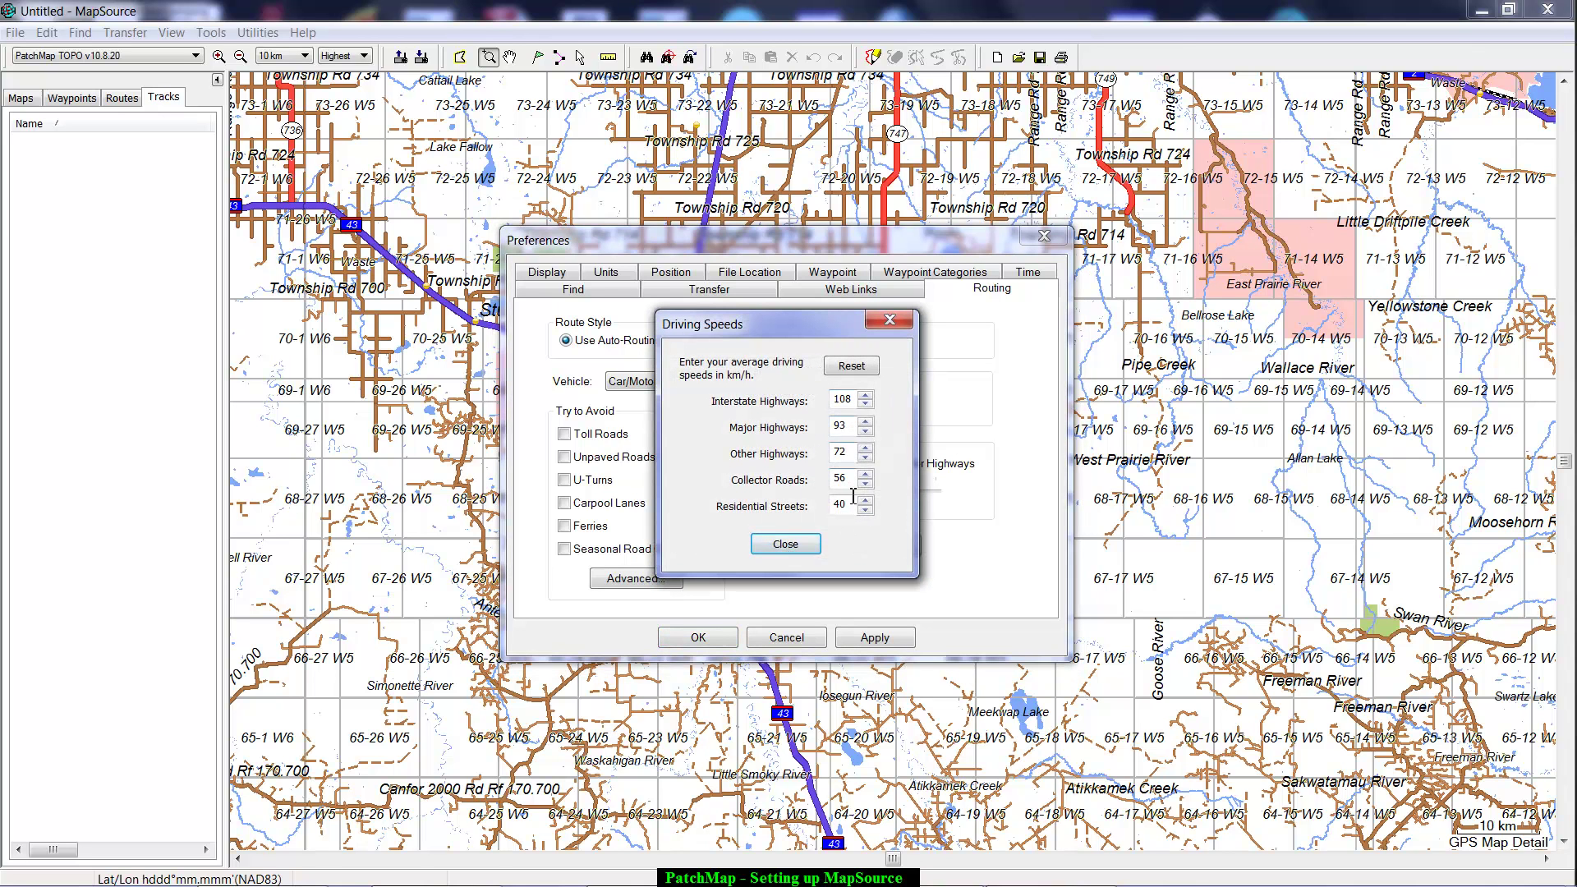
double_click(837, 508)
text(10)
double_click(854, 476)
text(40)
double_click(853, 456)
text(45)
double_click(855, 425)
text(80)
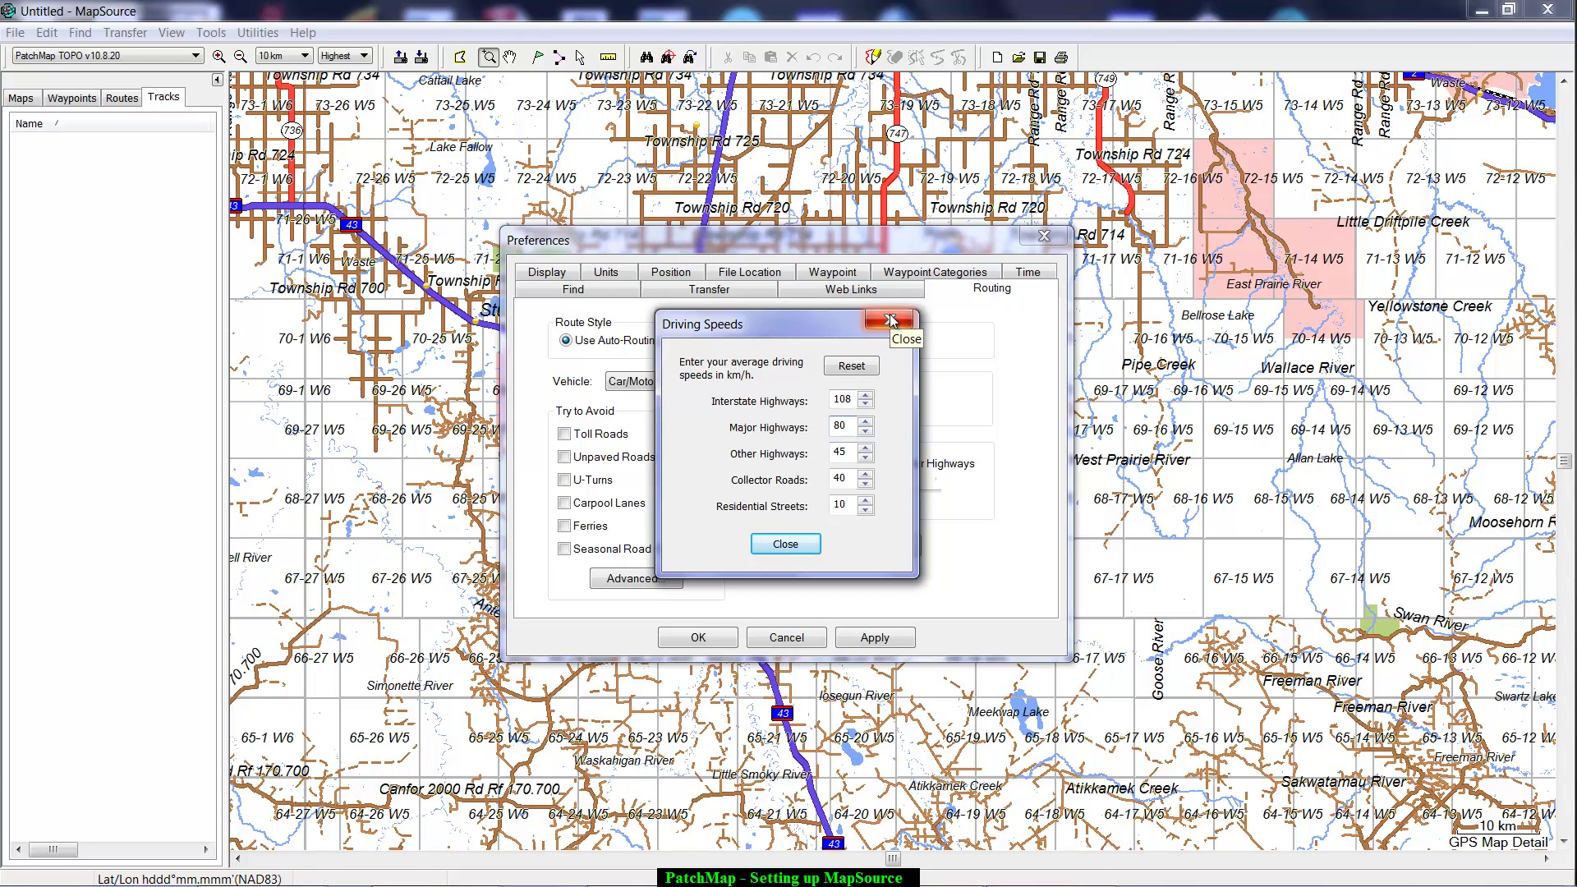
click(783, 544)
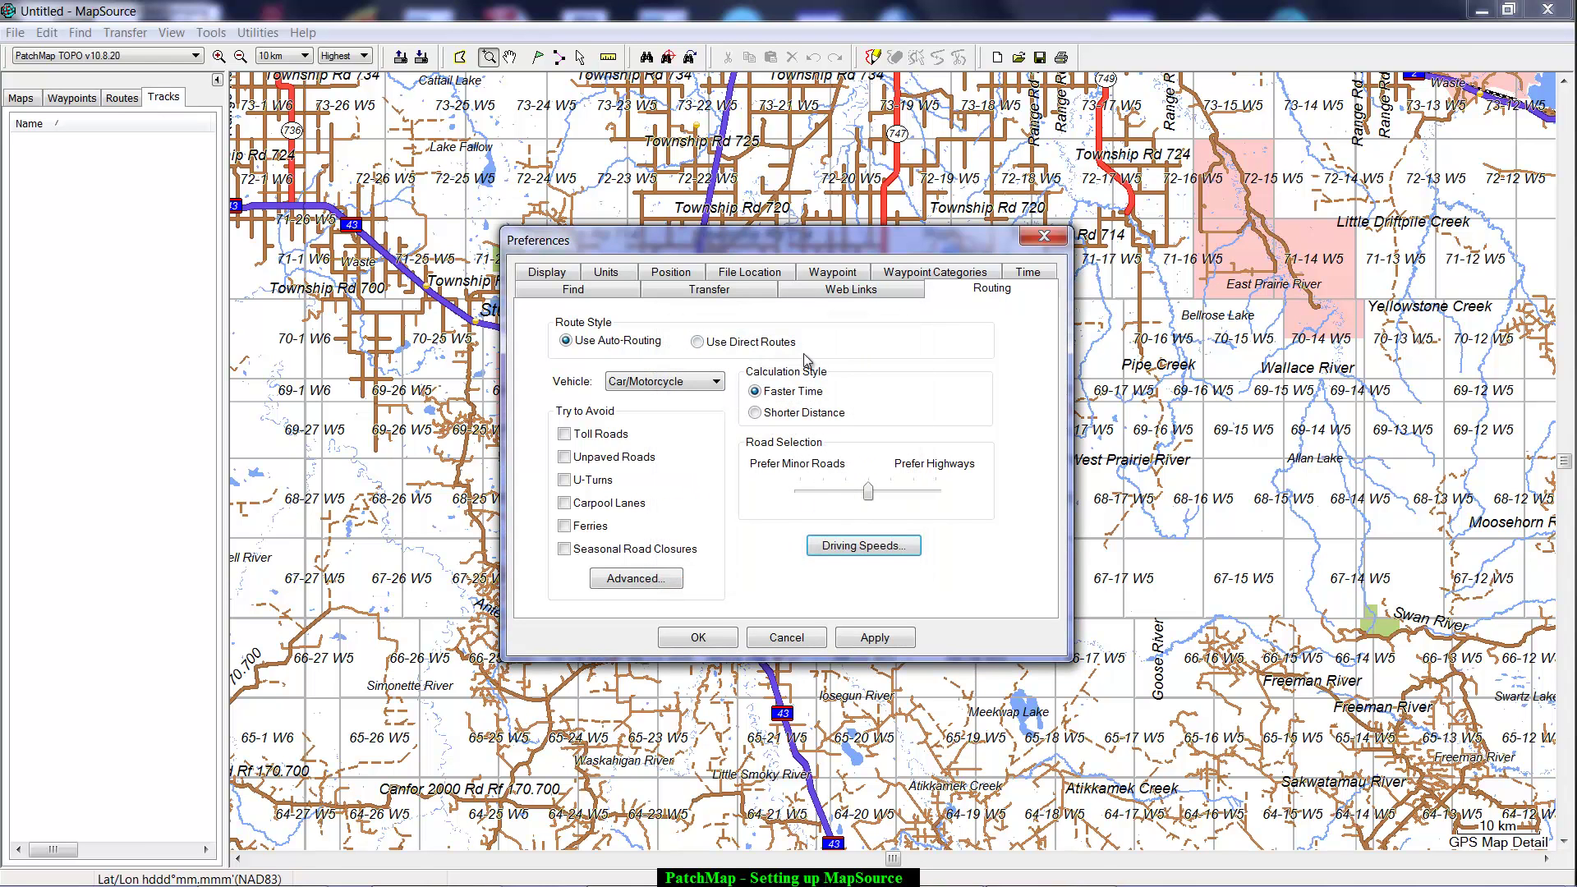
Review the Find tab's Found Places fields, leaving them at 20, 10 and 15, and confirm Preferences with OK.
click(596, 295)
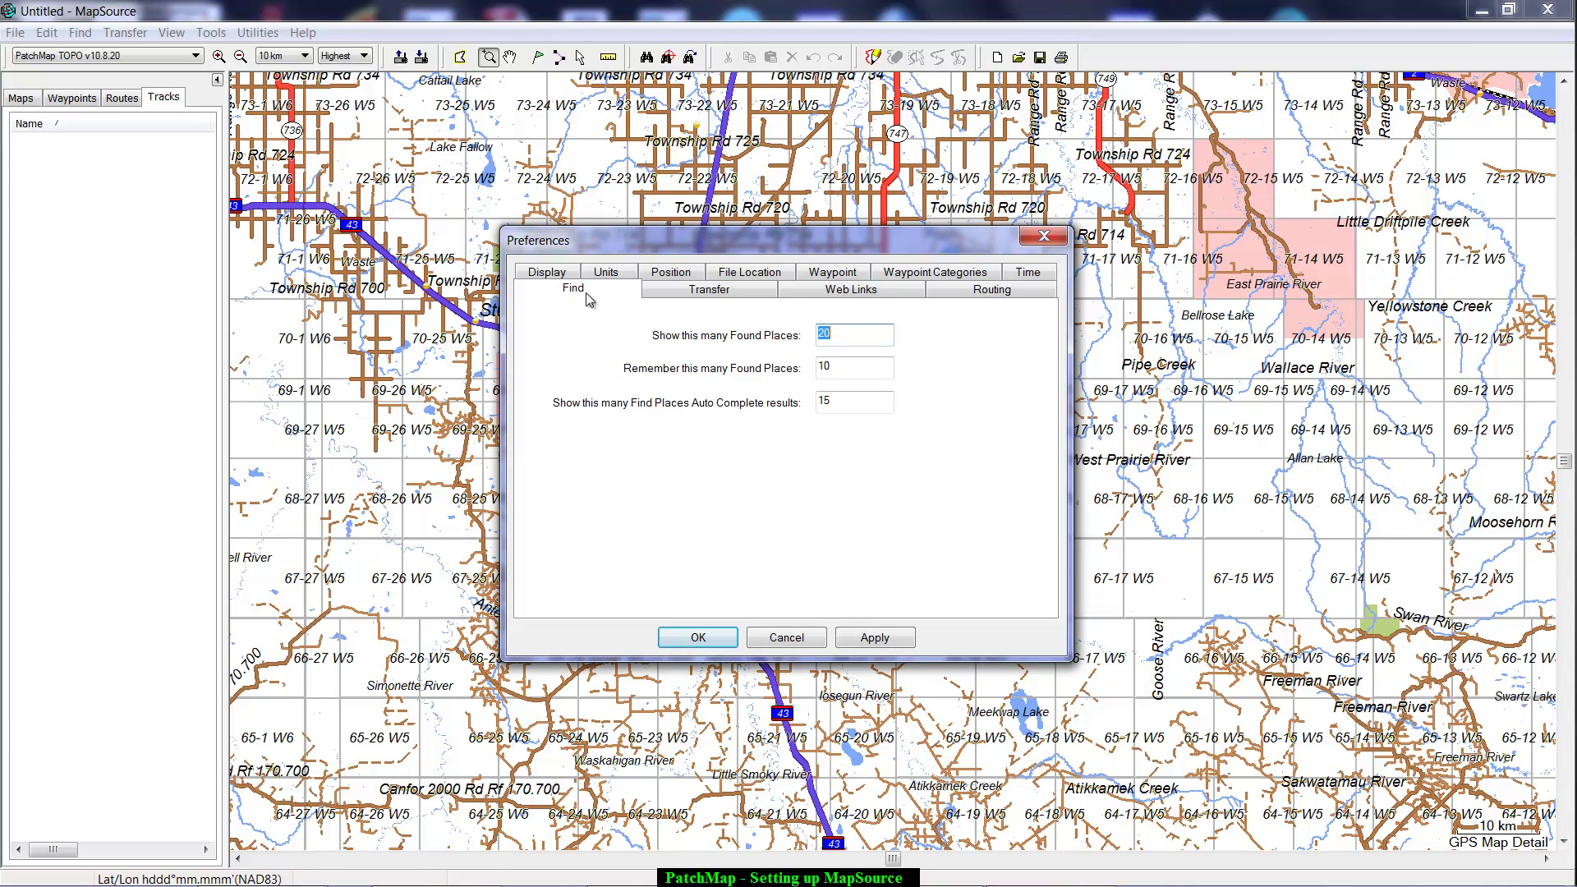
double_click(850, 402)
click(834, 402)
click(698, 637)
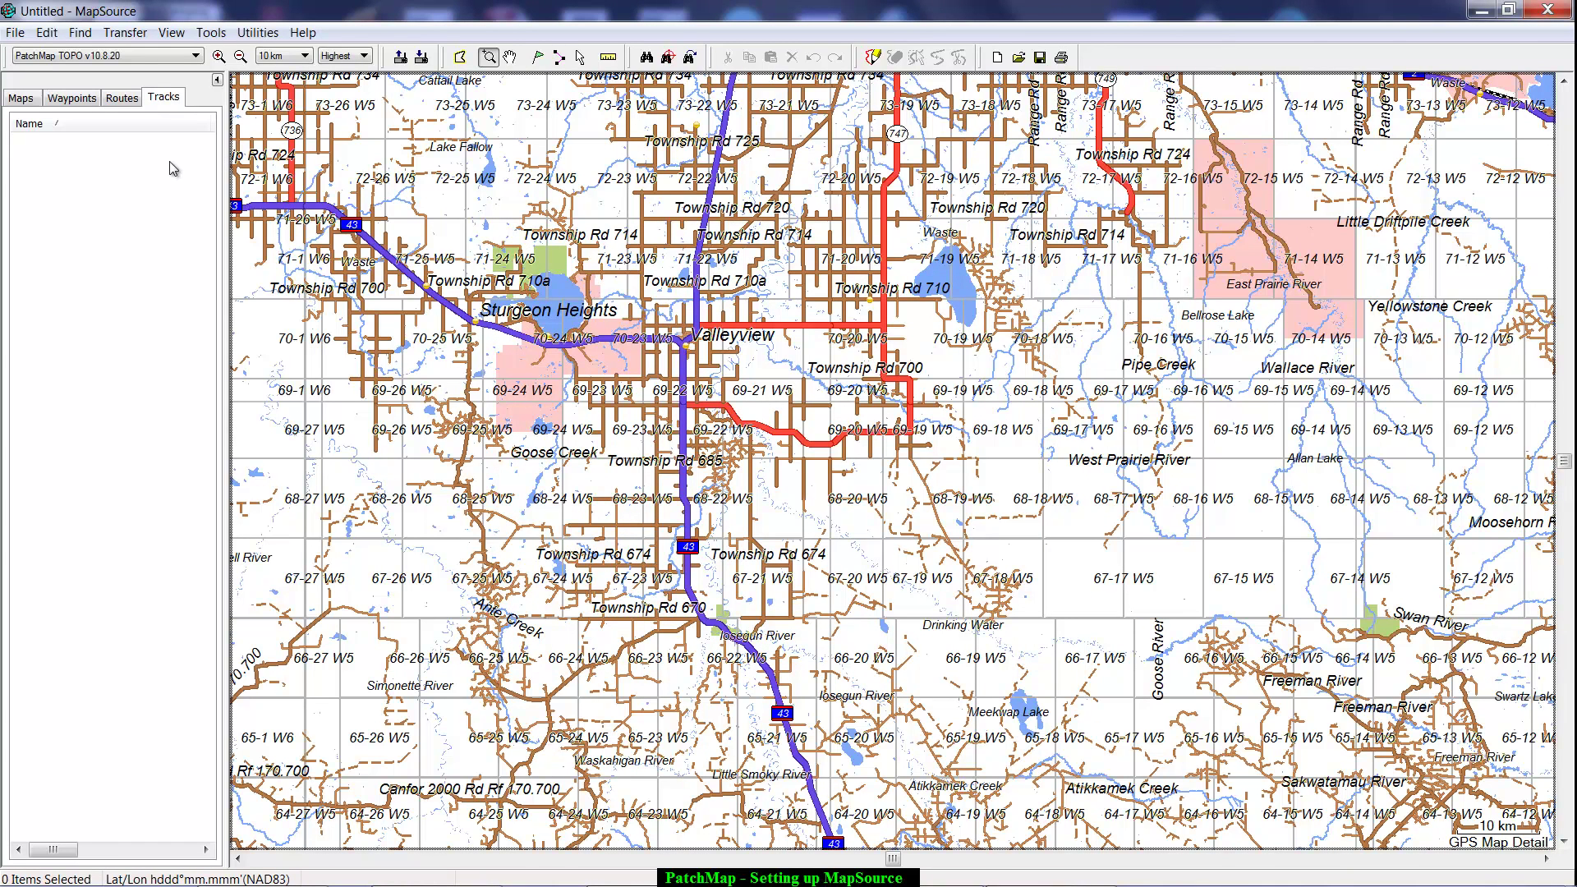
click(177, 39)
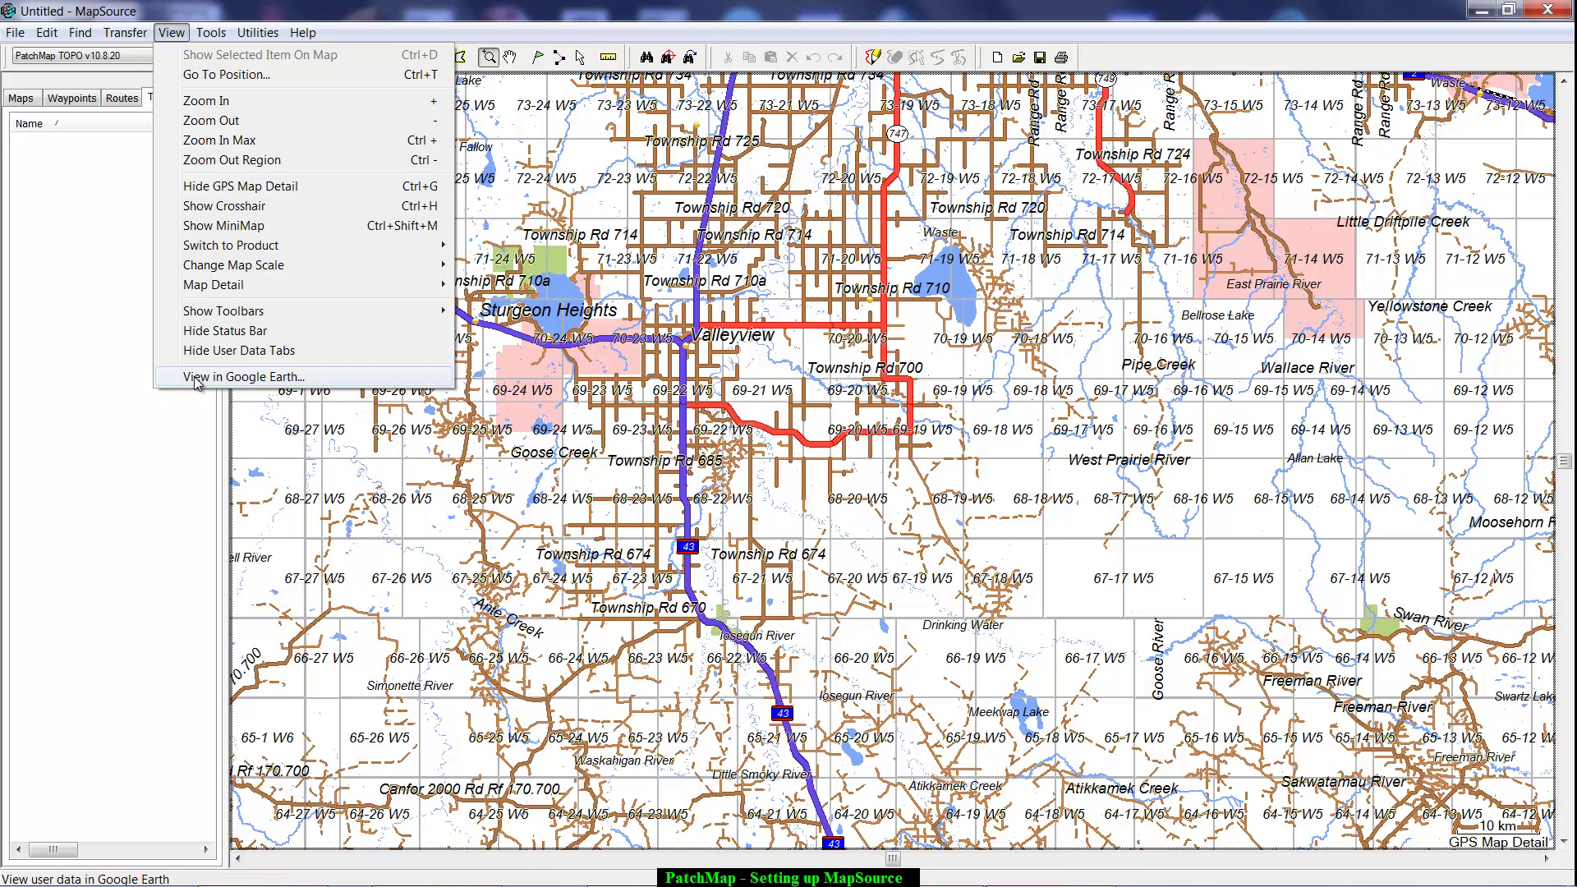
click(362, 17)
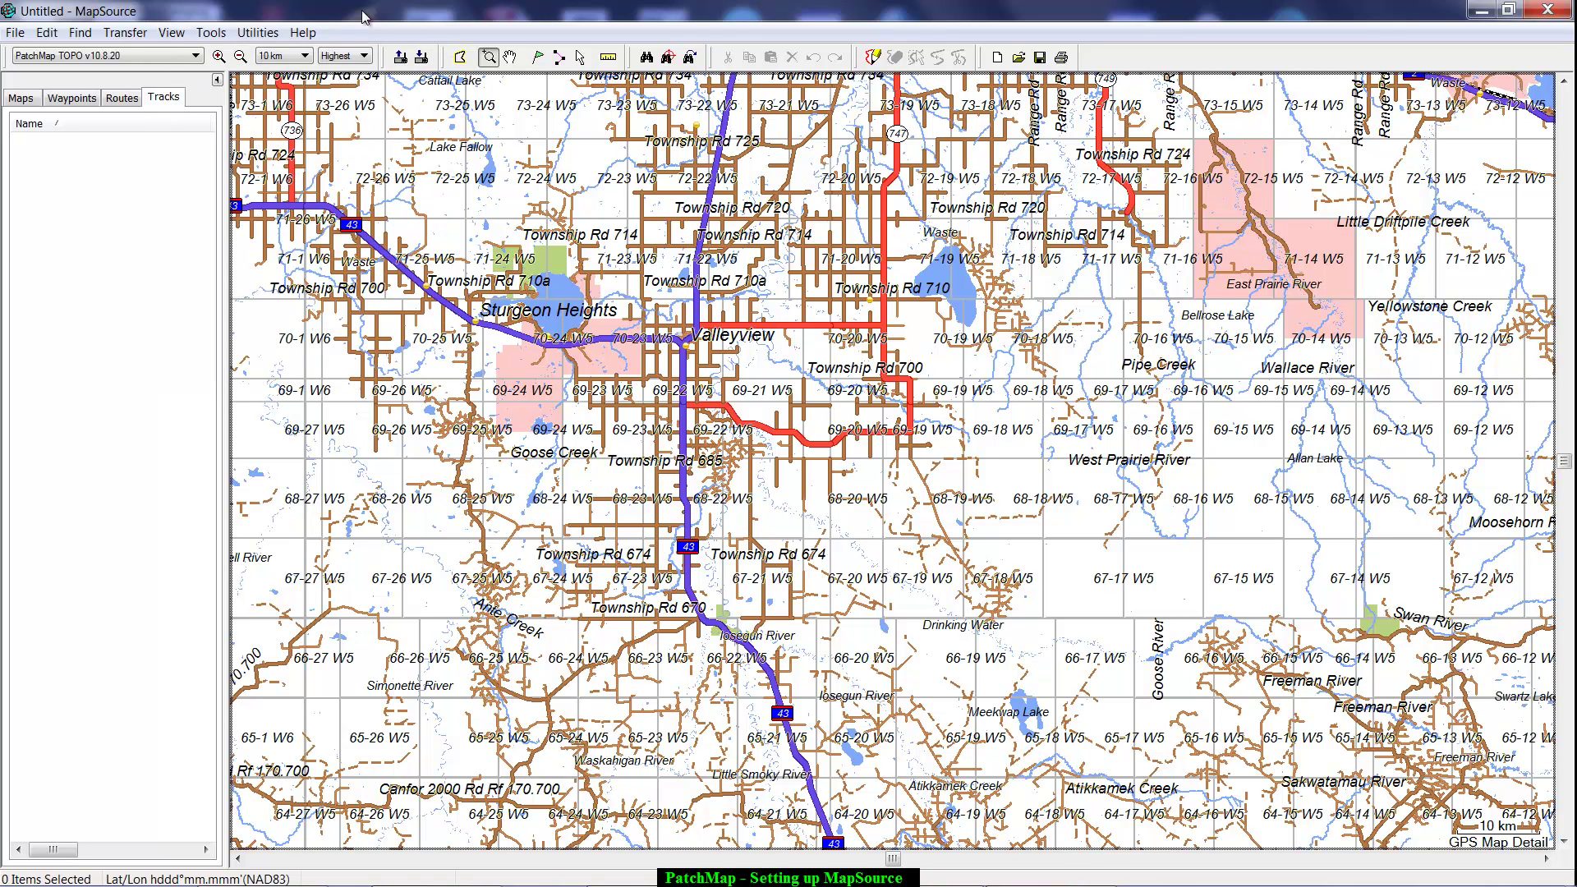